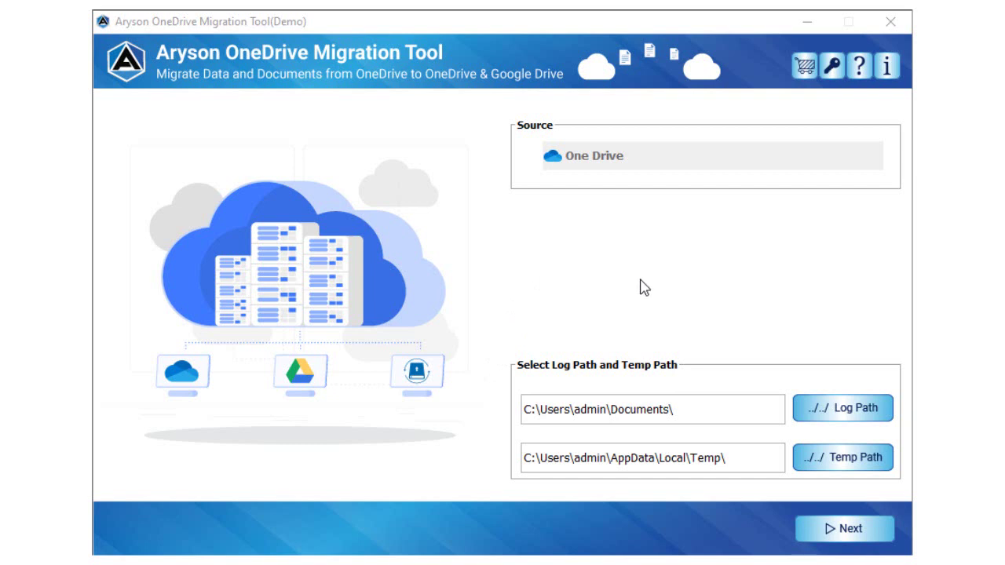
# Start OneDrive authentication from the migration tool's start page
pyautogui.click(853, 533)
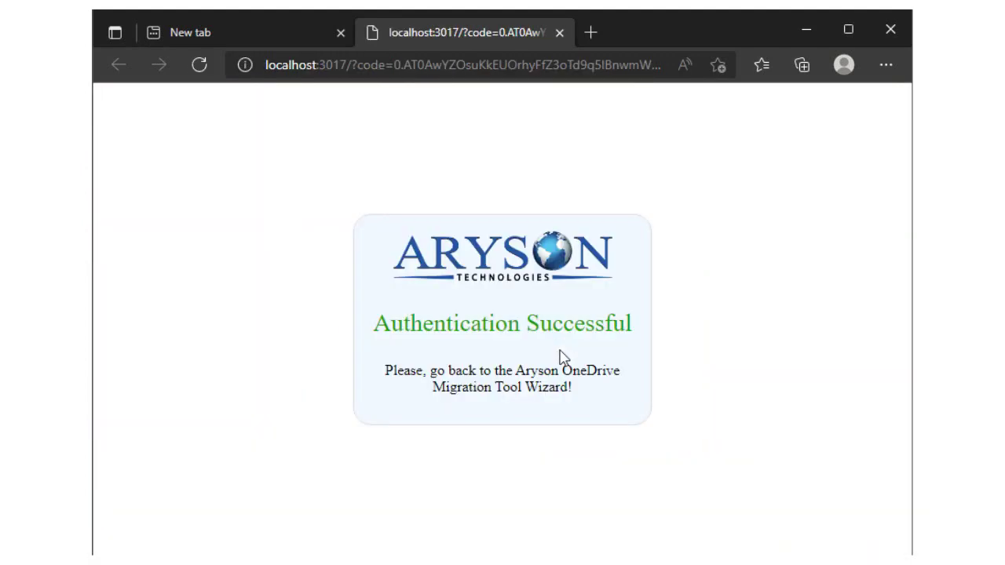
# Minimize Edge once the Authentication Successful page appears
pyautogui.click(806, 25)
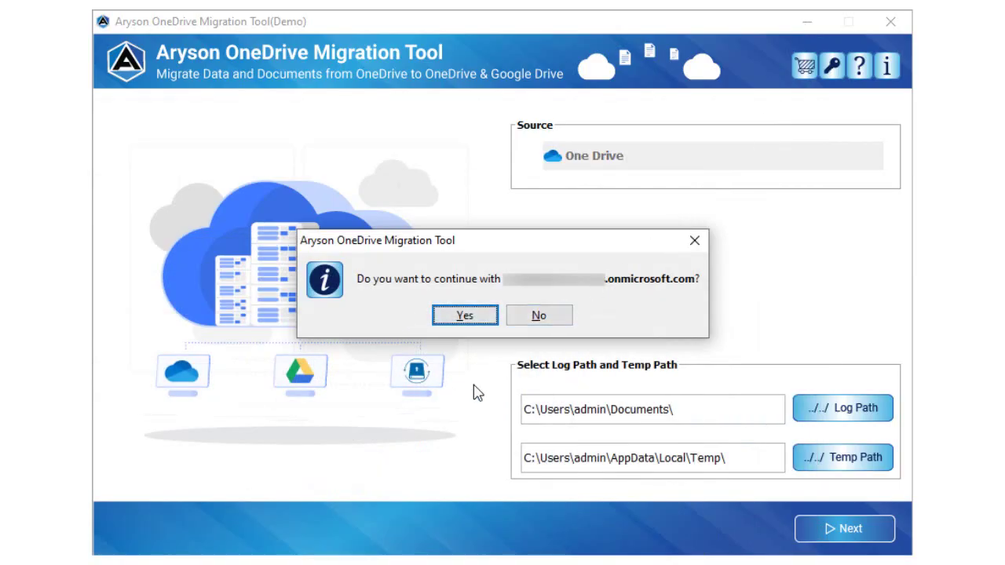
# Confirm continuing with the verified account so the OneDrive folder tree loads
pyautogui.click(466, 316)
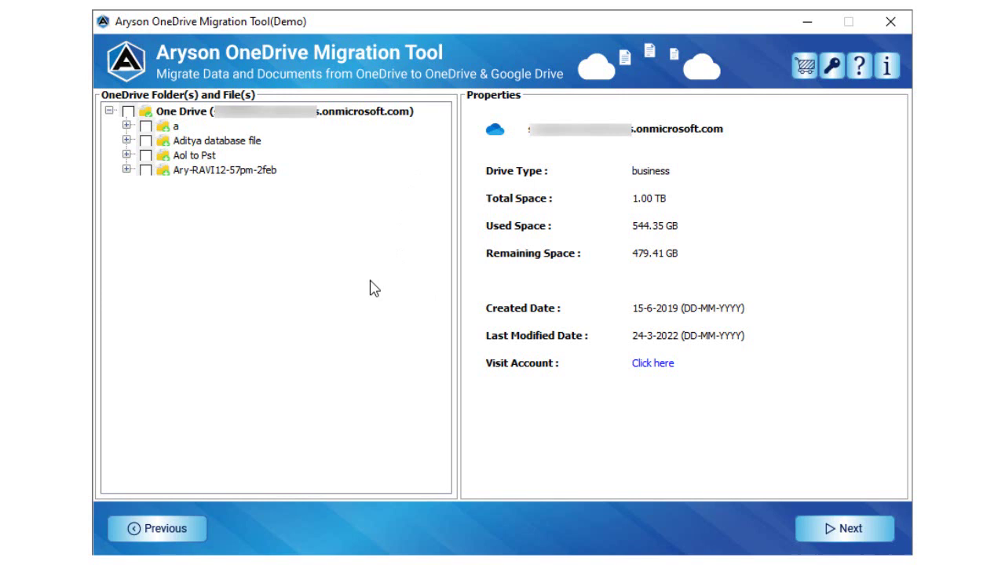
# Check the 'Aditya database file' and 'a' folders, then enable Select Extension of File(s)
pyautogui.click(145, 142)
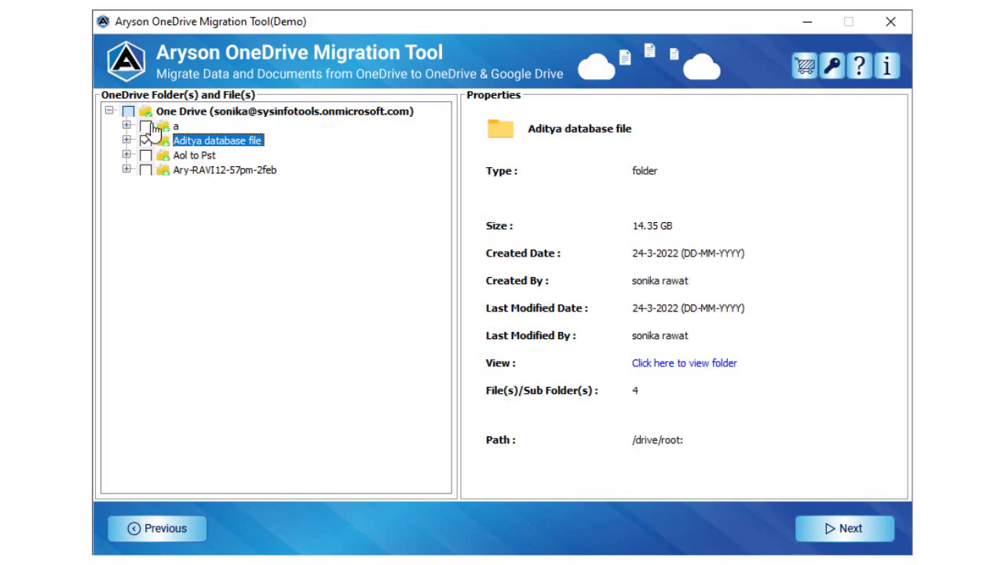
pyautogui.click(145, 125)
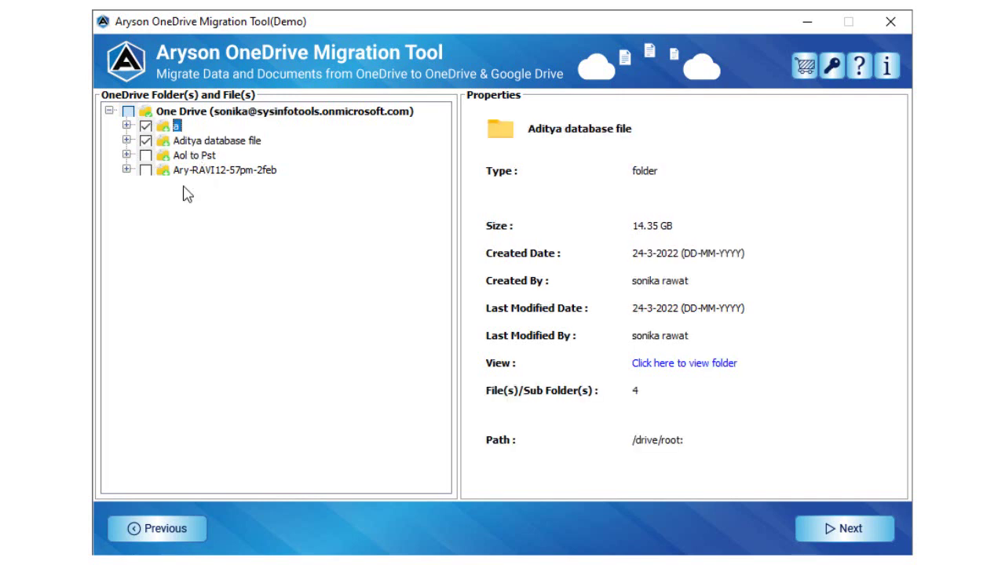
pyautogui.click(845, 532)
pyautogui.click(131, 125)
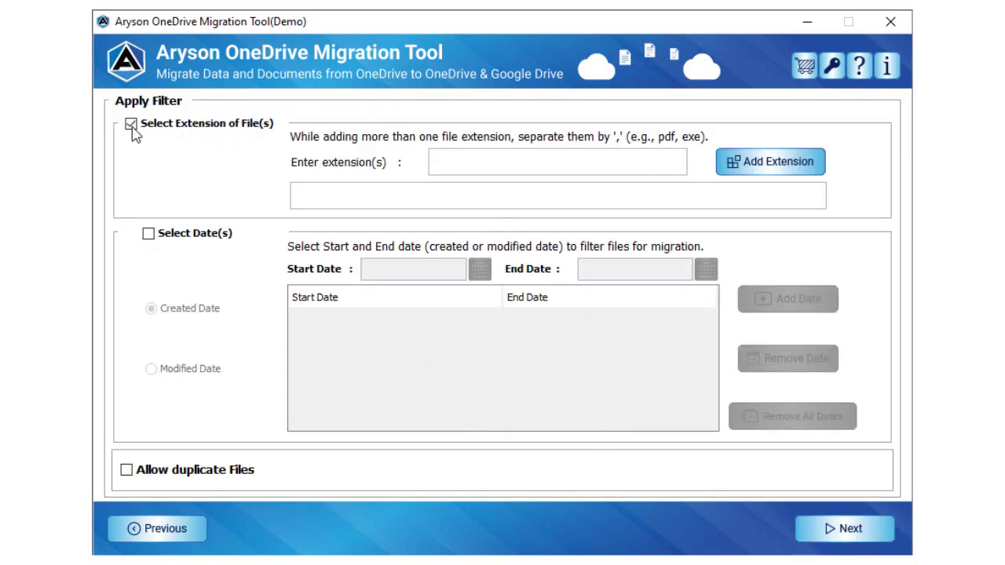
# Add 'pdf' to the file-extension filter list
pyautogui.click(468, 166)
pyautogui.write('p')
pyautogui.write('df')
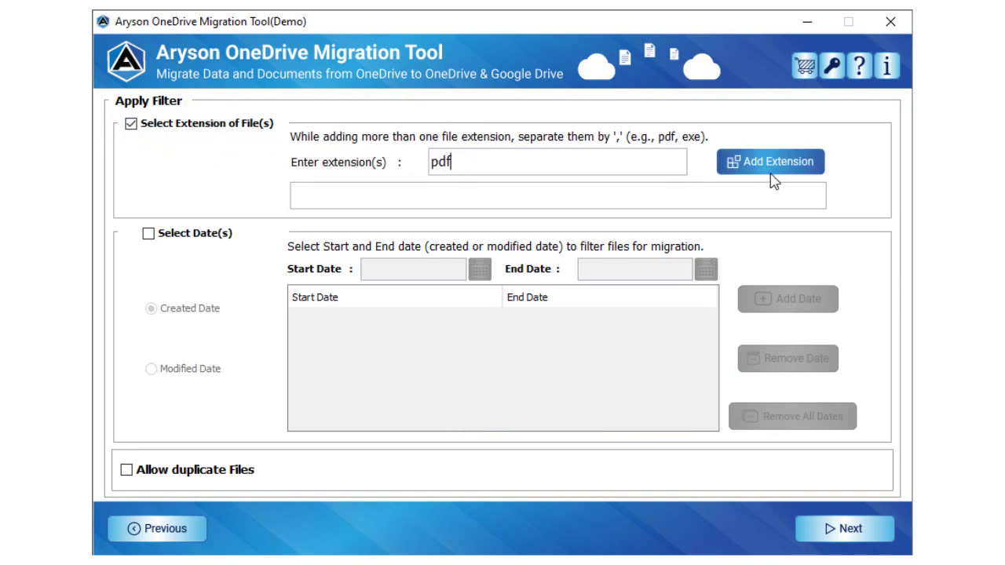
pyautogui.click(773, 177)
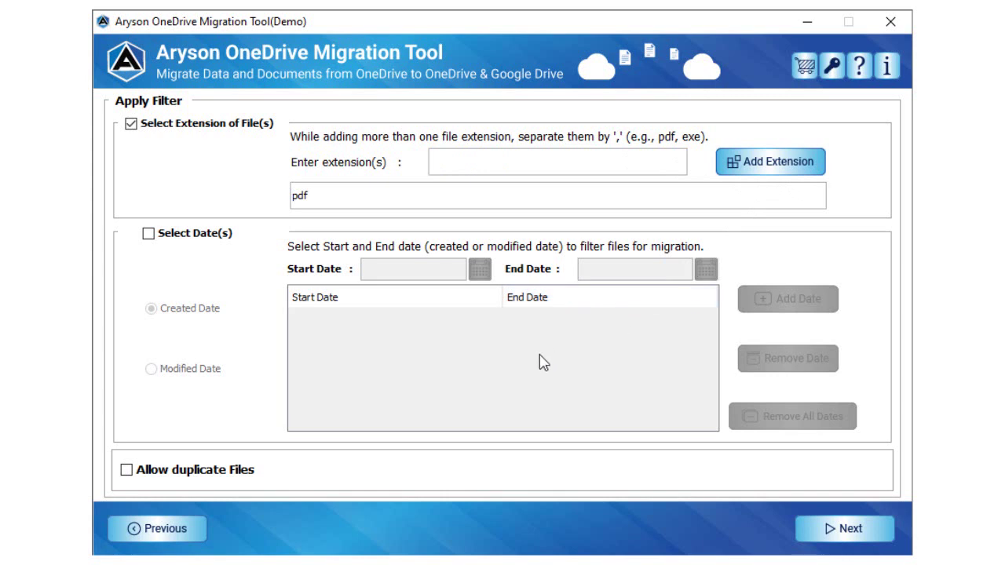
# Try the date filter's start-date calendar and its created/modified date options
pyautogui.click(149, 234)
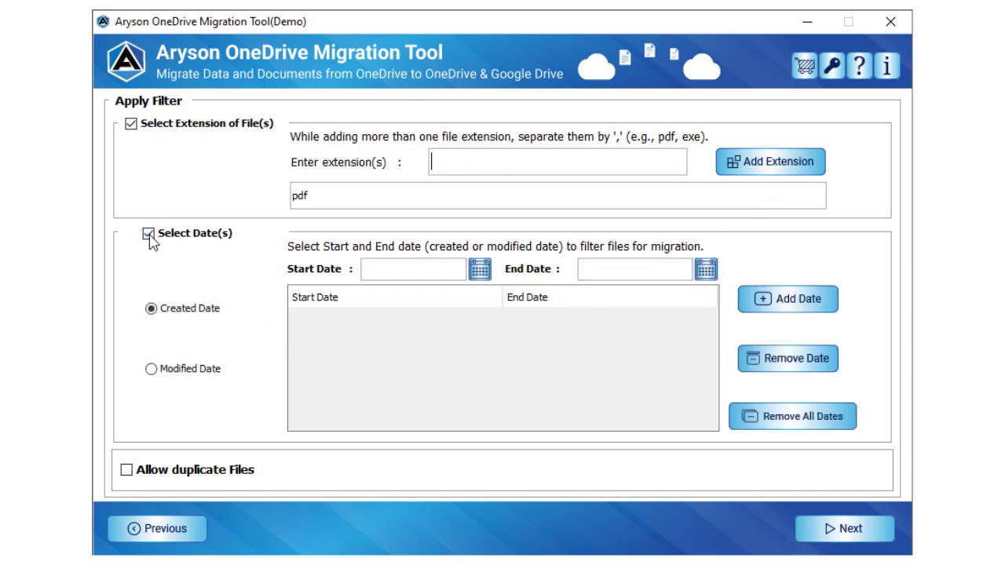
pyautogui.click(478, 270)
pyautogui.click(705, 275)
pyautogui.click(157, 372)
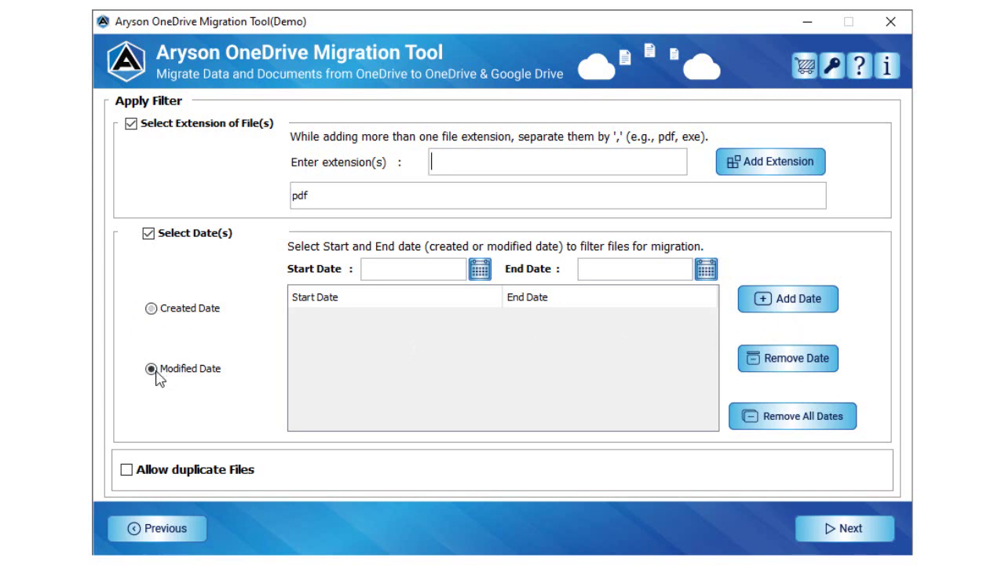
pyautogui.click(159, 312)
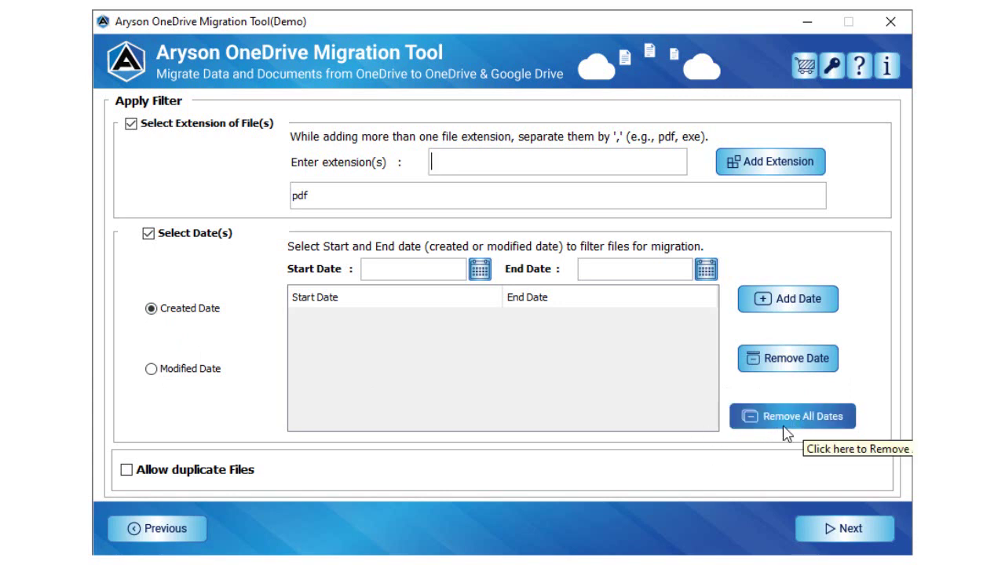
# Turn the date filter back off and allow duplicate files
pyautogui.click(149, 233)
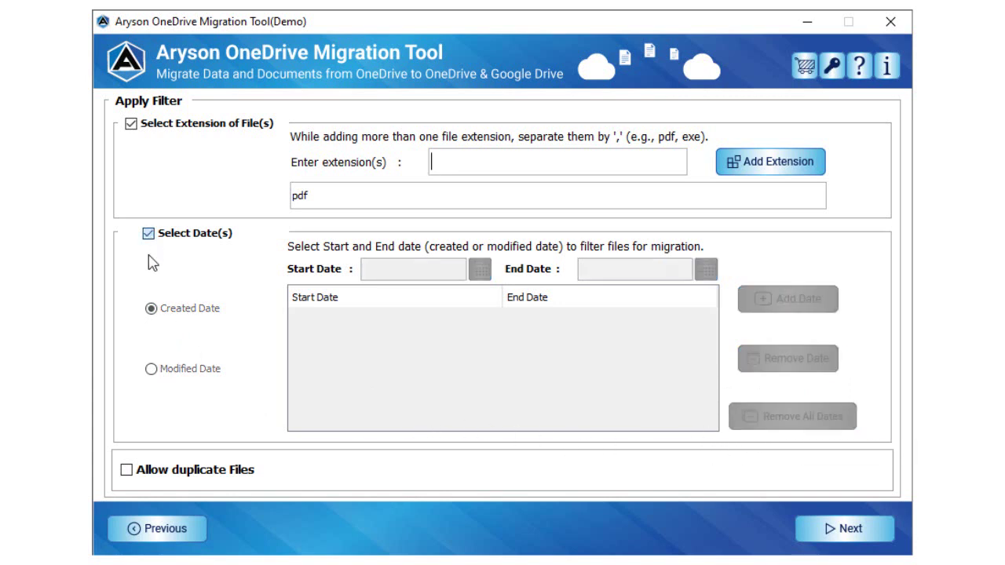
pyautogui.click(127, 469)
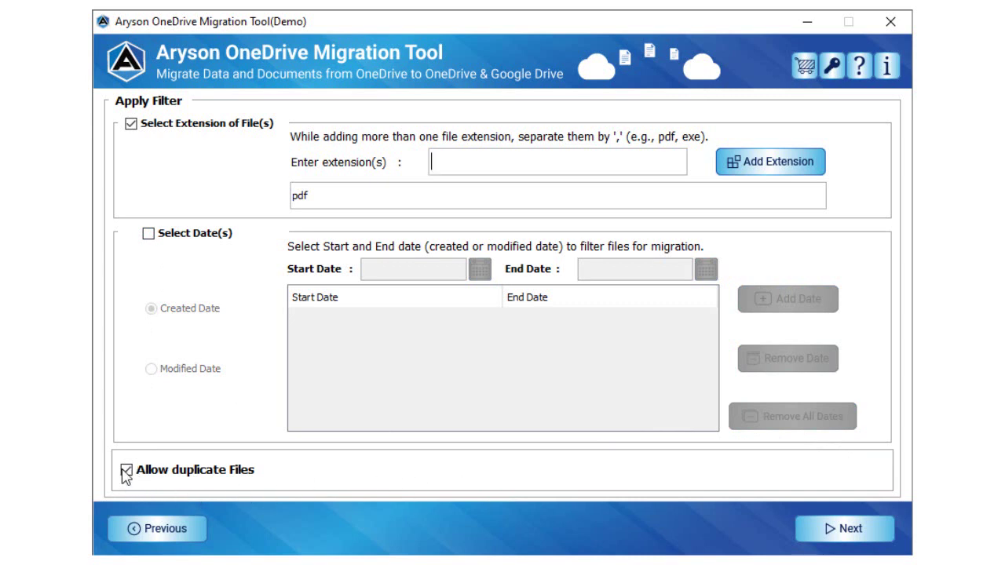
pyautogui.click(854, 532)
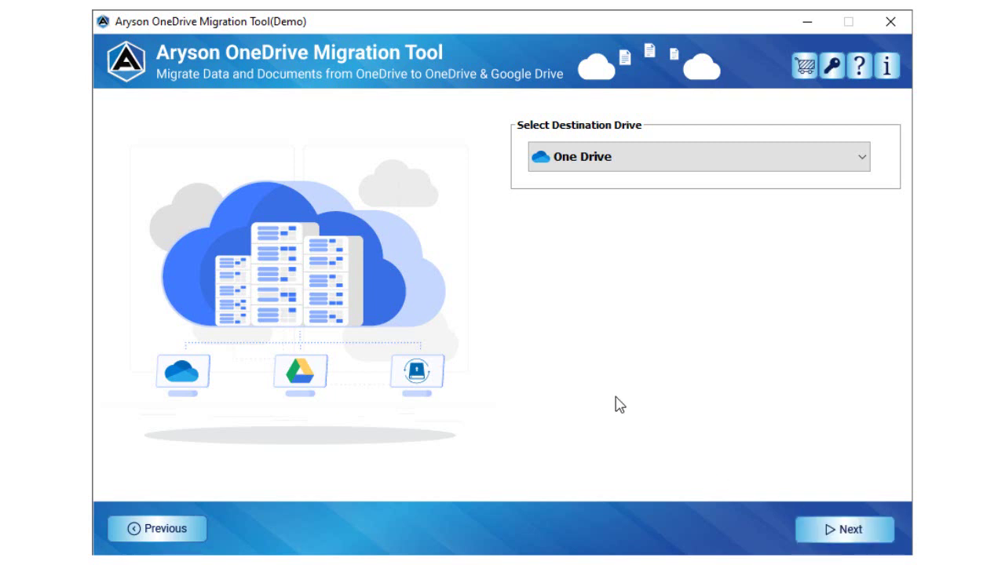
# Set the destination to Backup to Local Drive
pyautogui.click(842, 161)
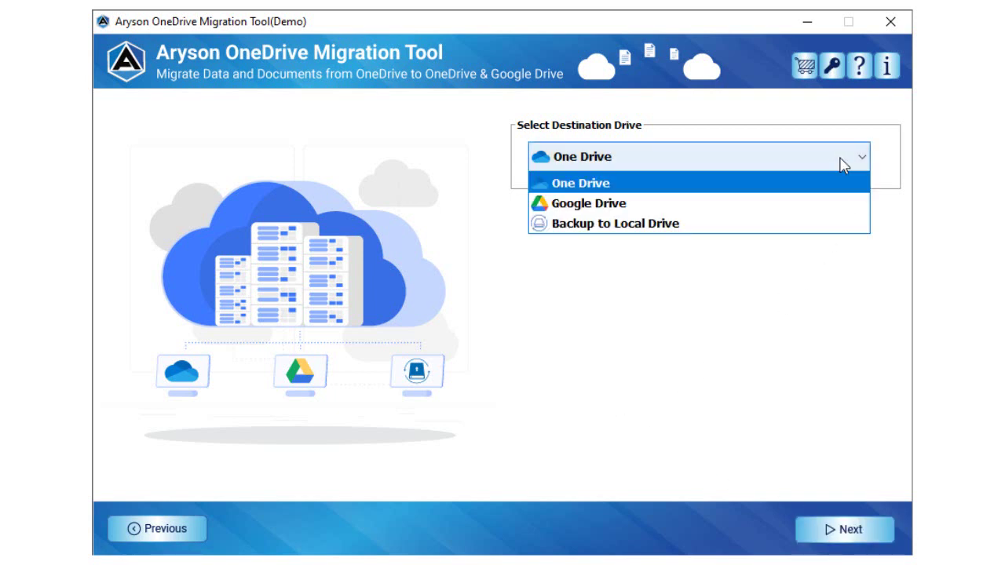
pyautogui.click(821, 227)
pyautogui.click(843, 542)
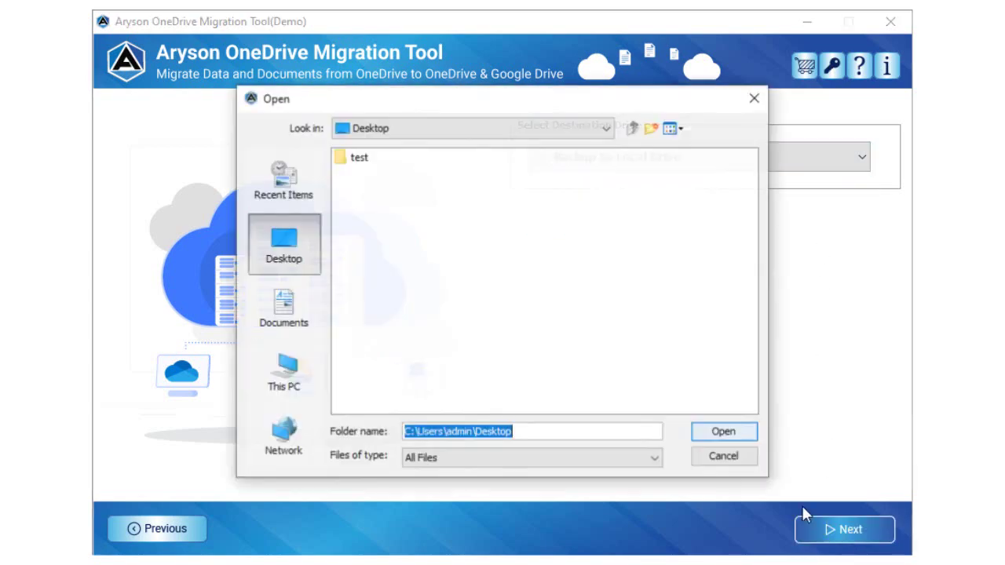
# Choose Desktop\test as the backup location and select the default folder name
pyautogui.click(358, 157)
pyautogui.click(722, 432)
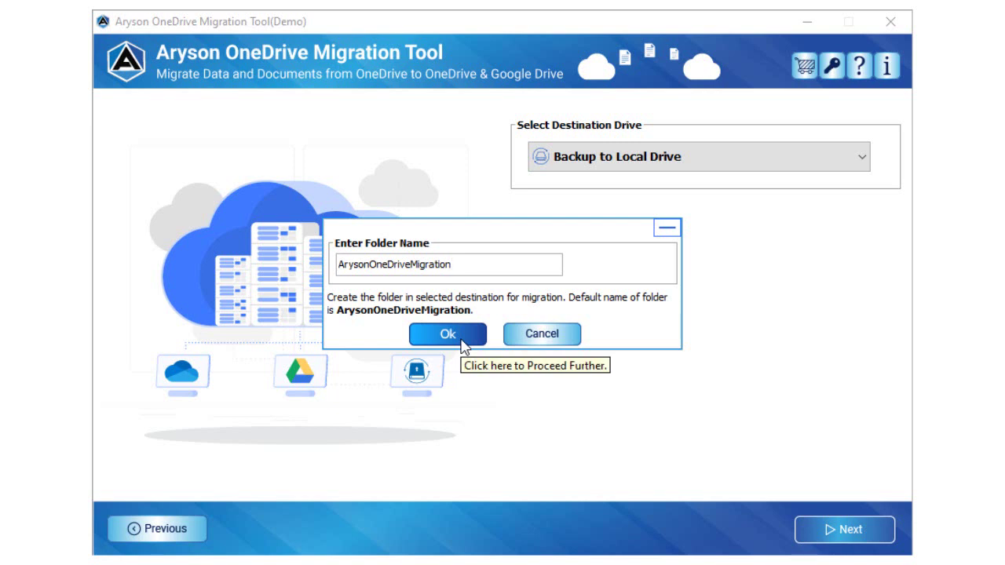
pyautogui.moveTo(452, 265); pyautogui.dragTo(331, 259)
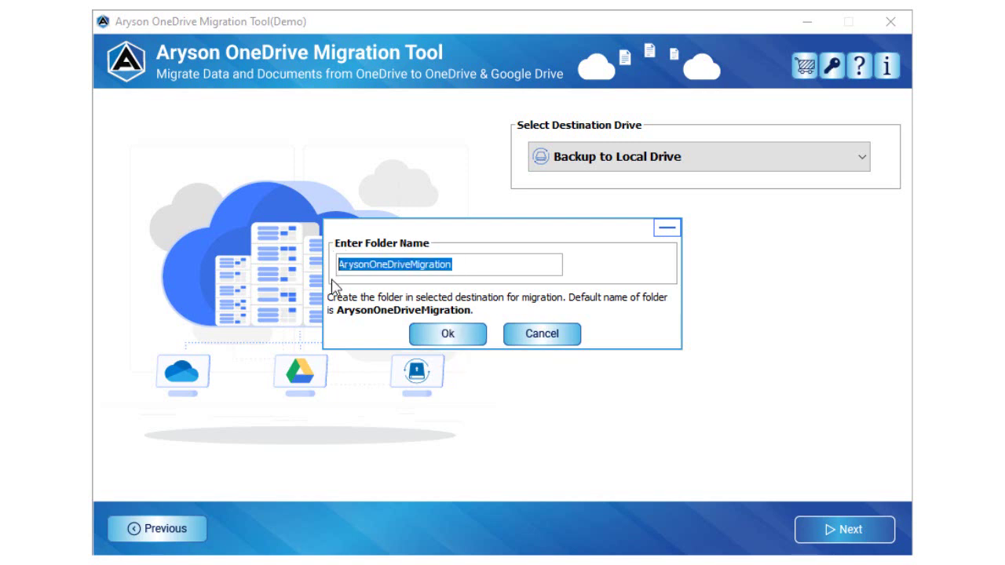
# Accept 'ArysonOneDriveMigration' as the folder name to start the migration
pyautogui.click(462, 342)
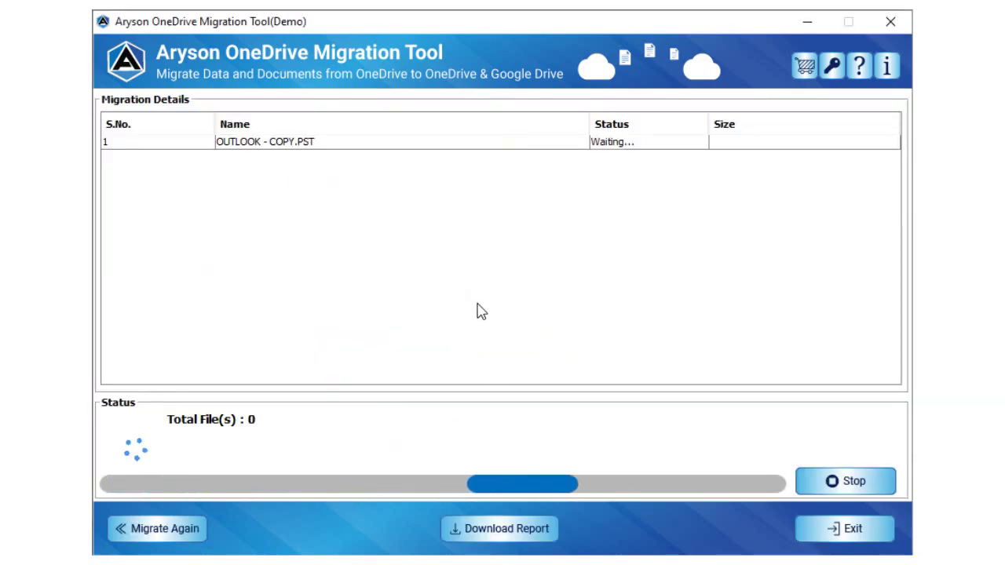